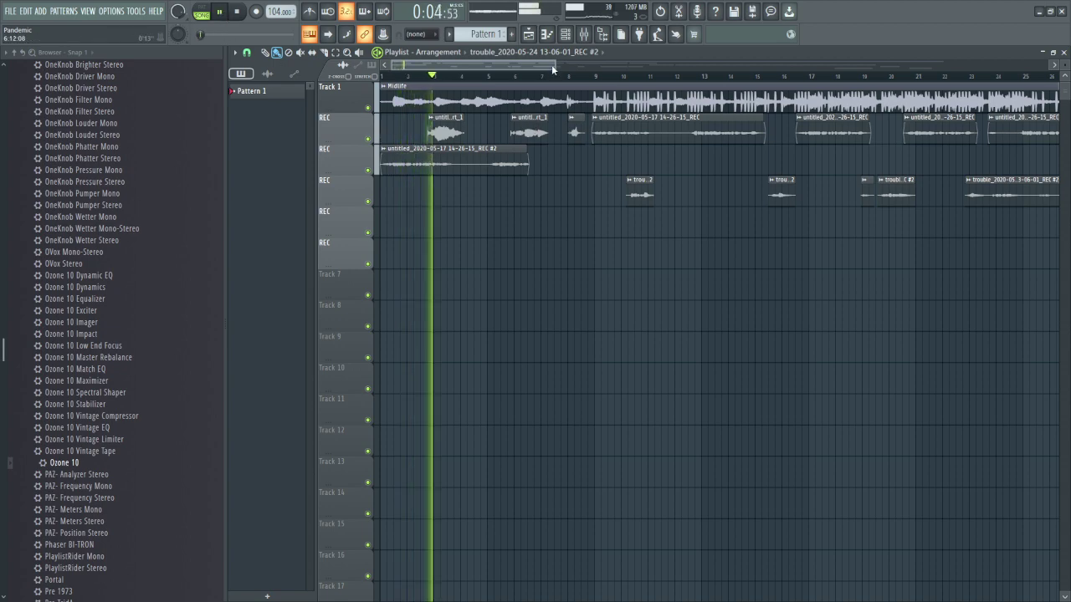
# - Review the full beat and vocal arrangement in the Playlist, with taller tracks, and bring up the mixer
pyautogui.moveTo(556, 64); pyautogui.dragTo(769, 64)
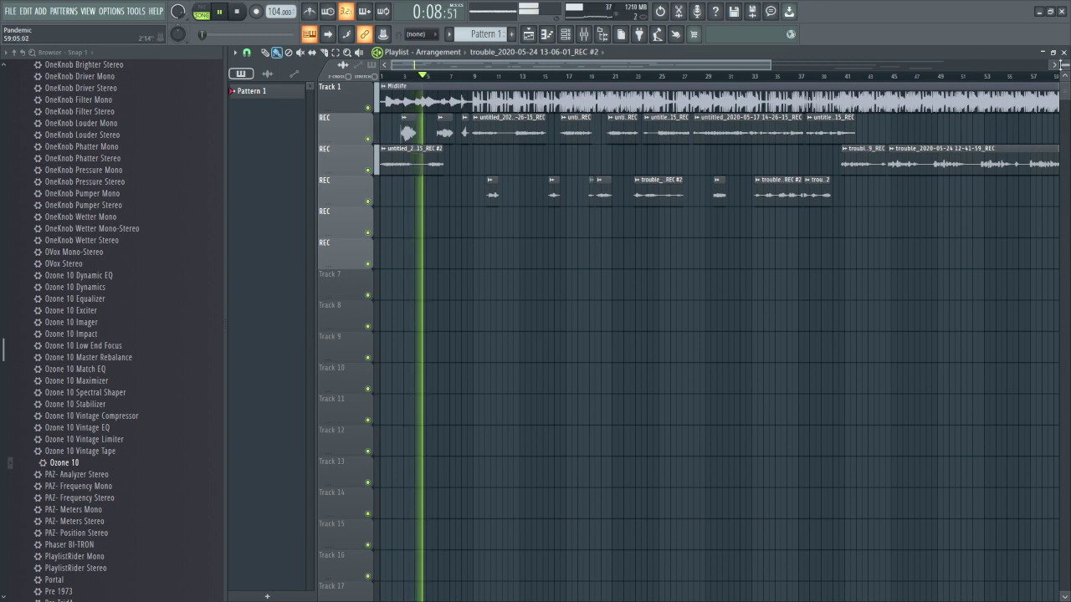
pyautogui.moveTo(1063, 65); pyautogui.dragTo(1063, 76)
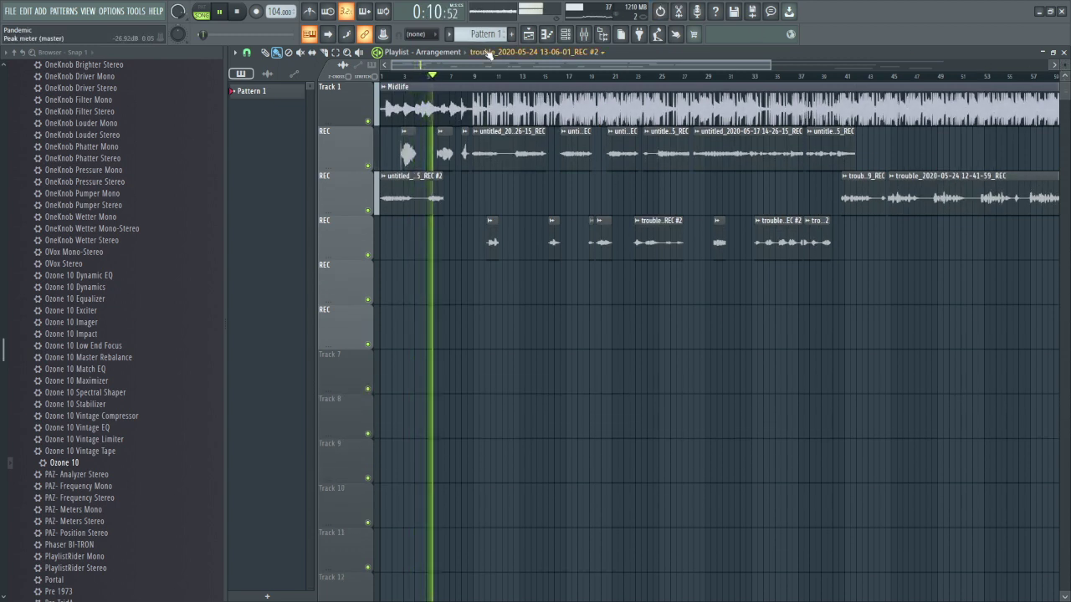
pyautogui.click(583, 34)
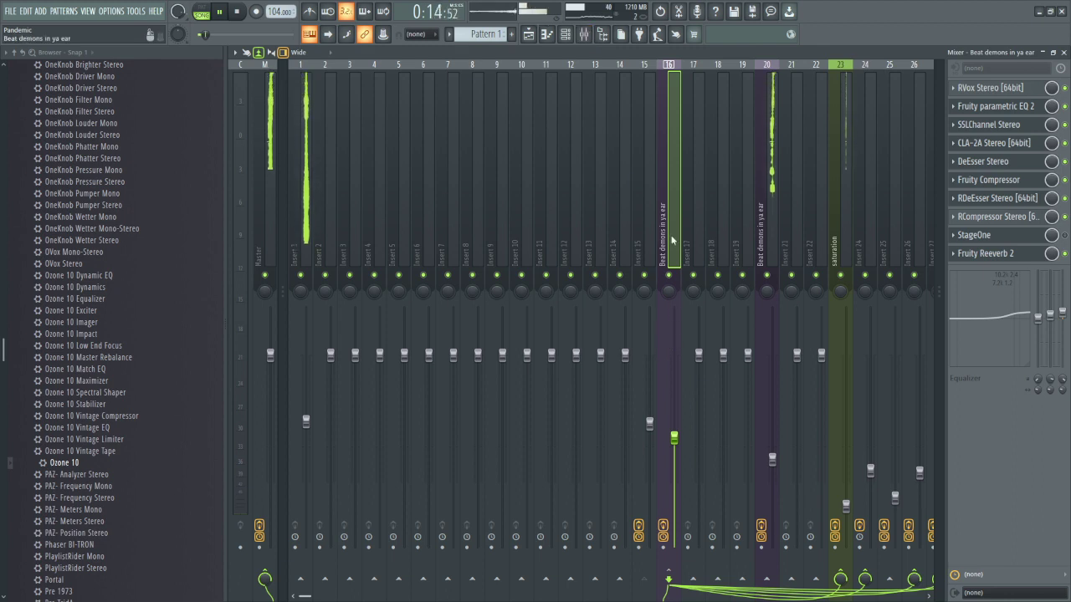
# - Check the RVox Stereo settings on mixer track 16, then solo RVox within that track's effects chain
pyautogui.click(979, 89)
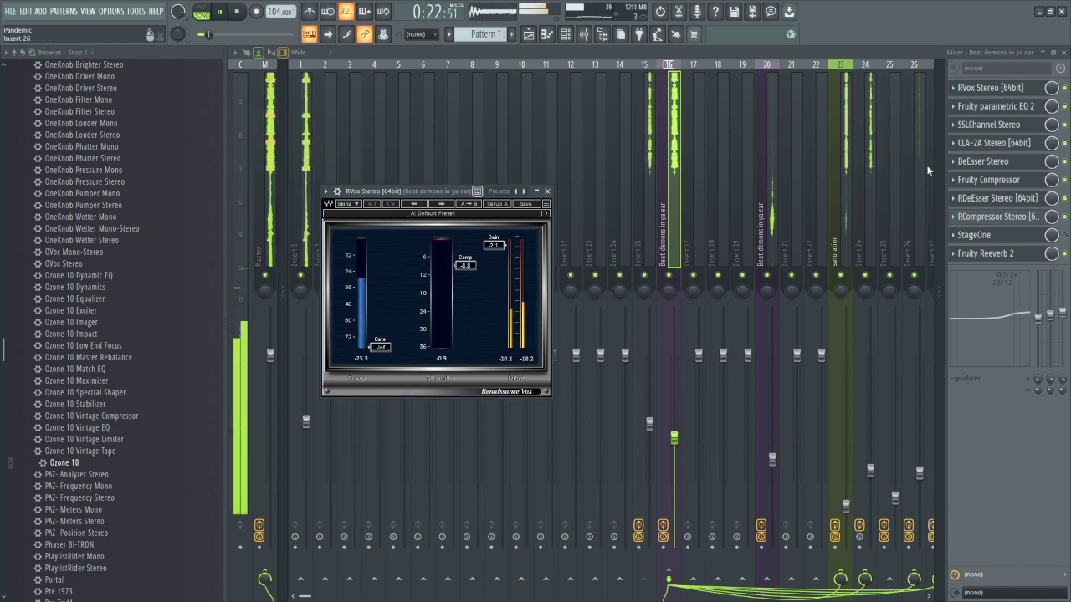
pyautogui.click(1004, 88)
pyautogui.rightClick(1063, 87)
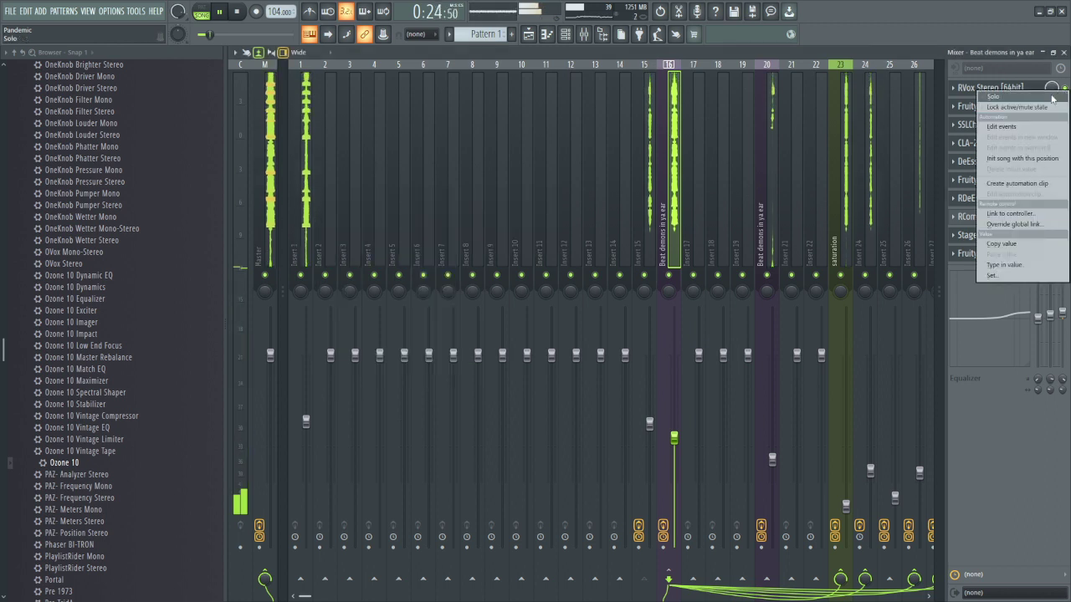
pyautogui.click(1027, 97)
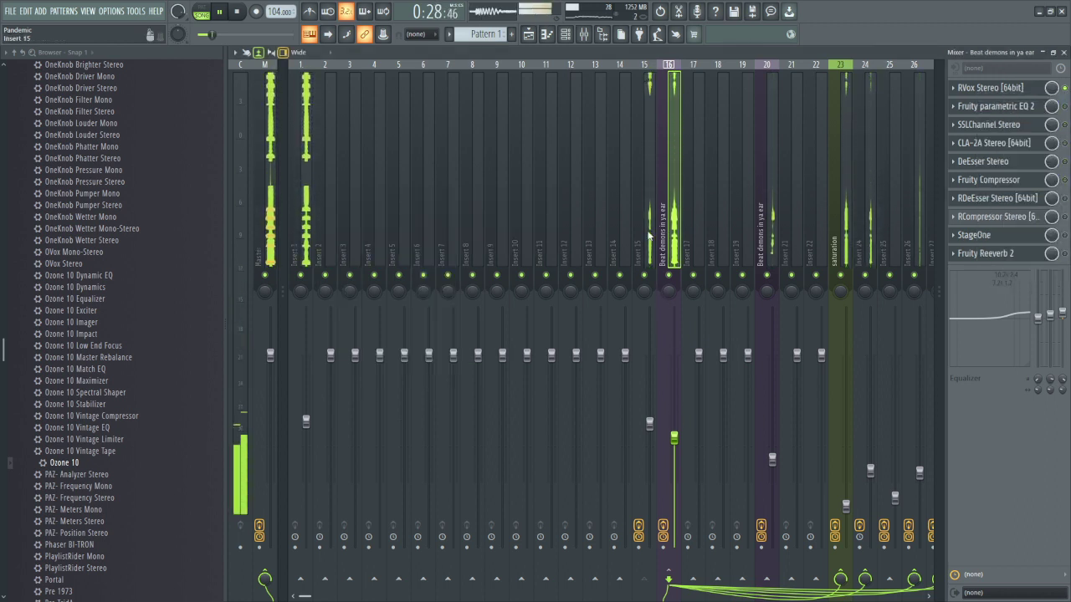
# - Solo the NS1 Stereo noise suppressor in Insert 15's effects chain and show its settings
pyautogui.click(650, 237)
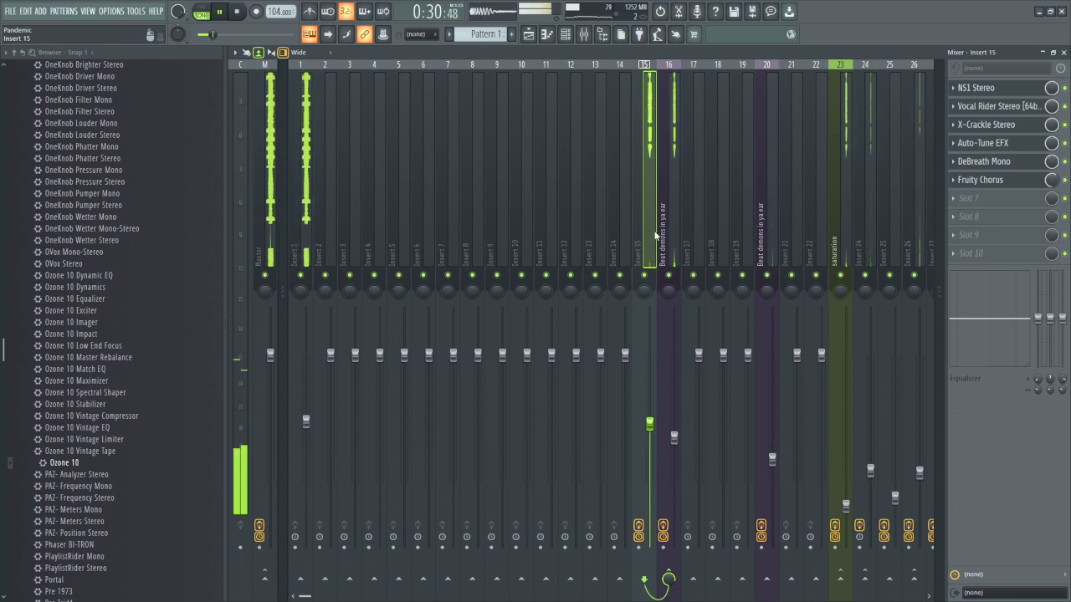
pyautogui.click(1000, 88)
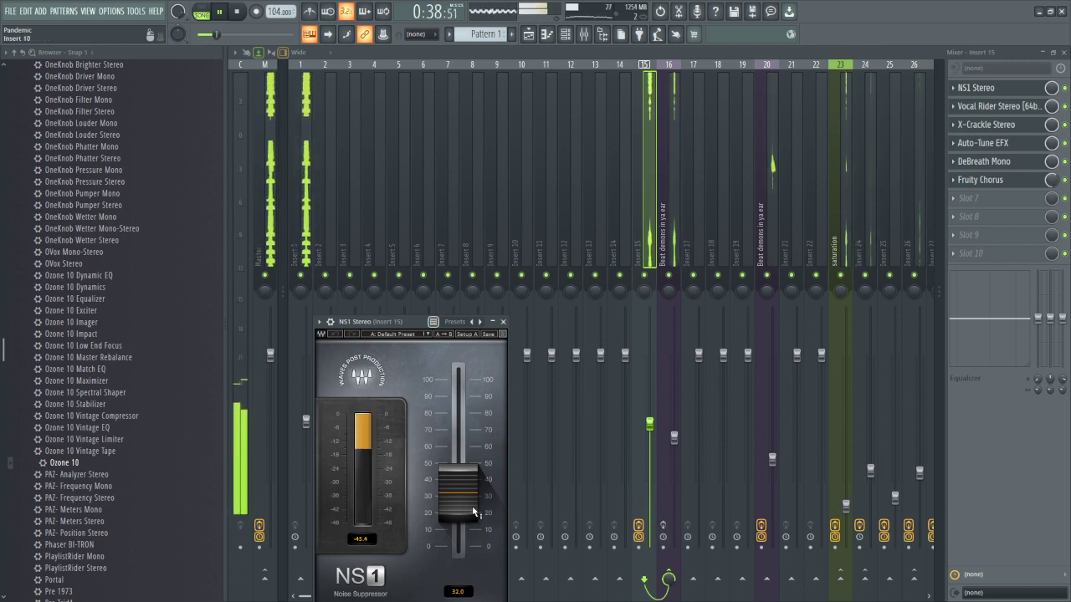
pyautogui.rightClick(1064, 88)
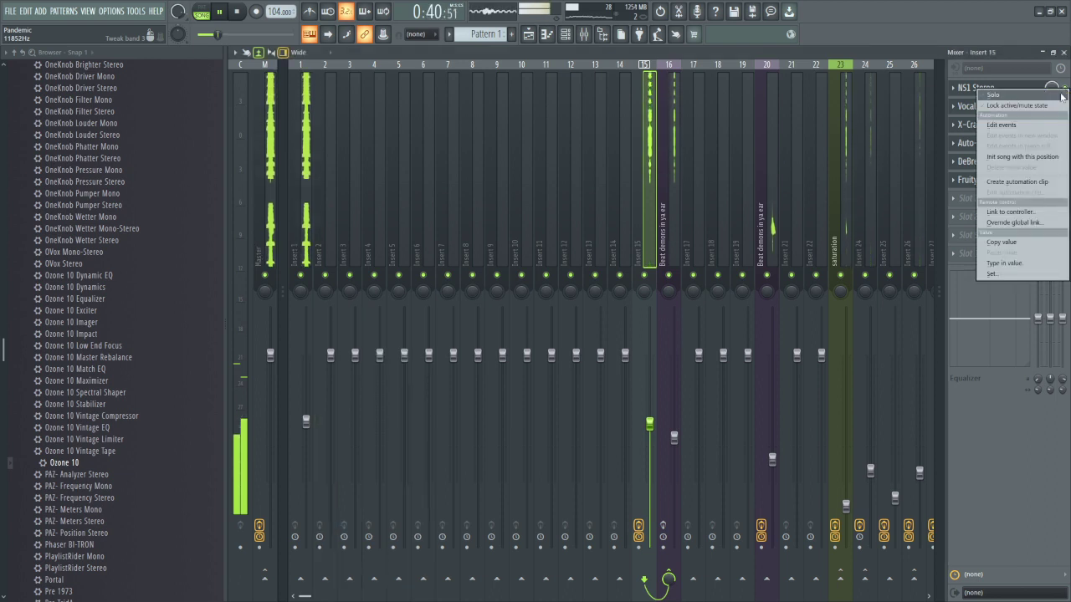
pyautogui.click(1061, 95)
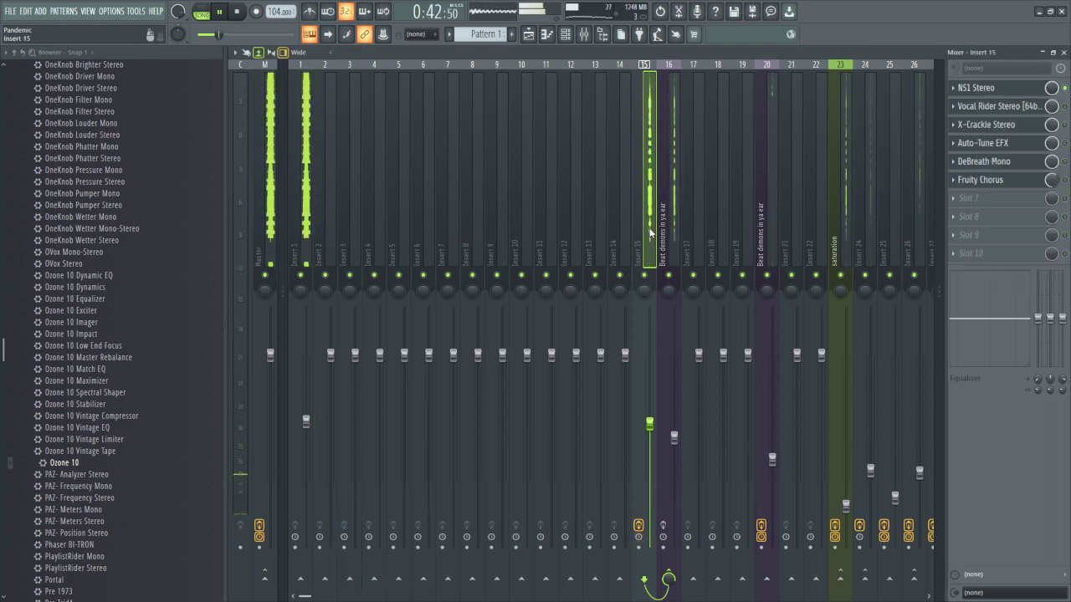
pyautogui.click(1007, 93)
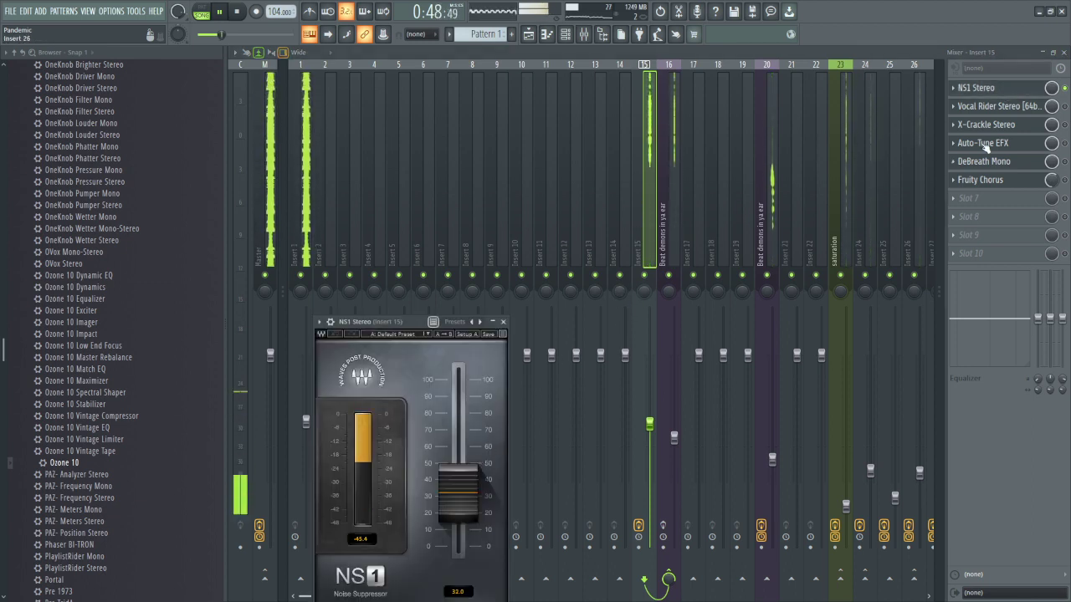
# - Re-enable Vocal Rider Stereo and X-Crackle Stereo on Insert 15, showing each plugin's settings
pyautogui.click(1065, 107)
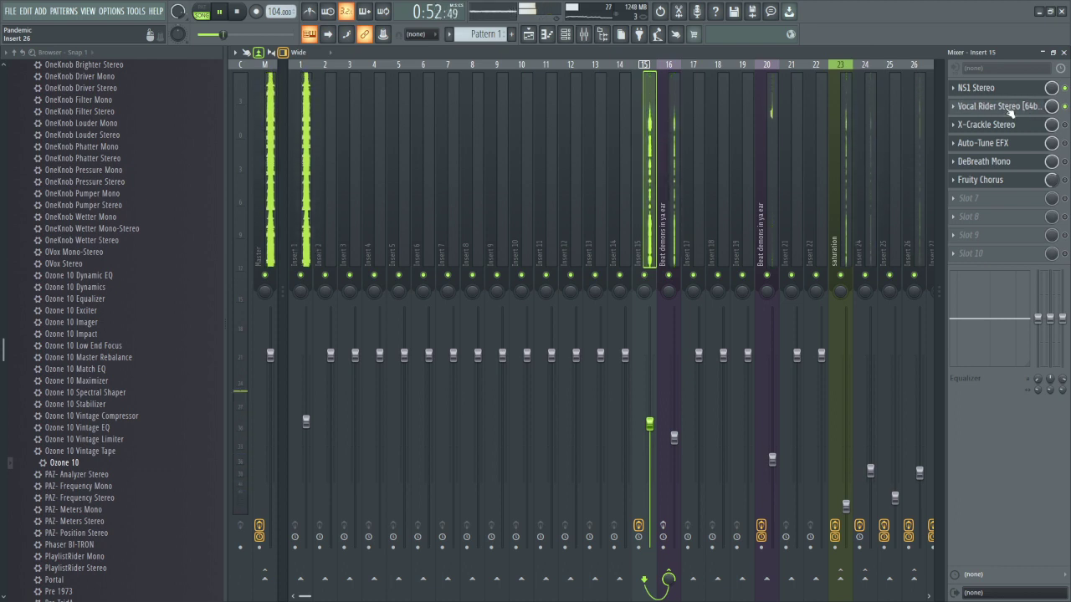
pyautogui.click(1010, 112)
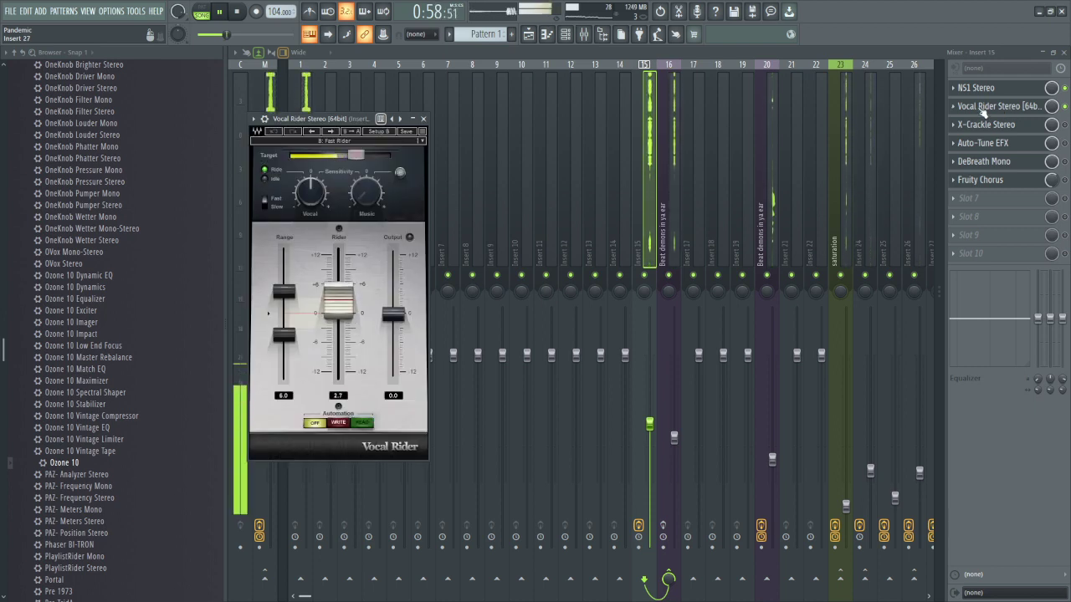
pyautogui.click(1064, 125)
pyautogui.click(993, 127)
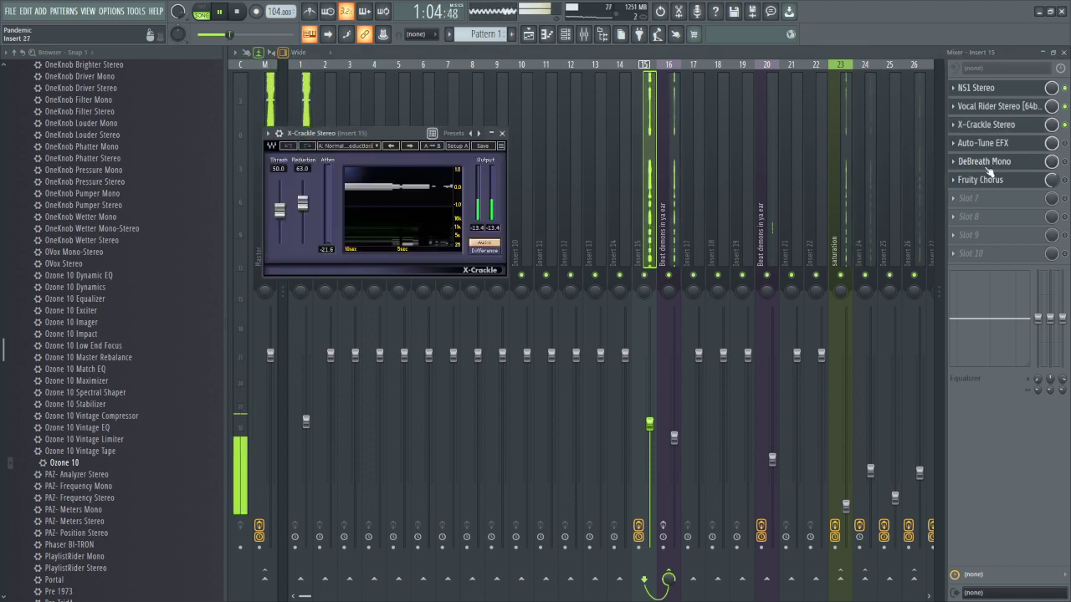
# - Re-enable DeBreath Mono and Fruity Chorus on Insert 15, leaving Auto-Tune EFX off, and show each plugin's settings
pyautogui.click(1063, 162)
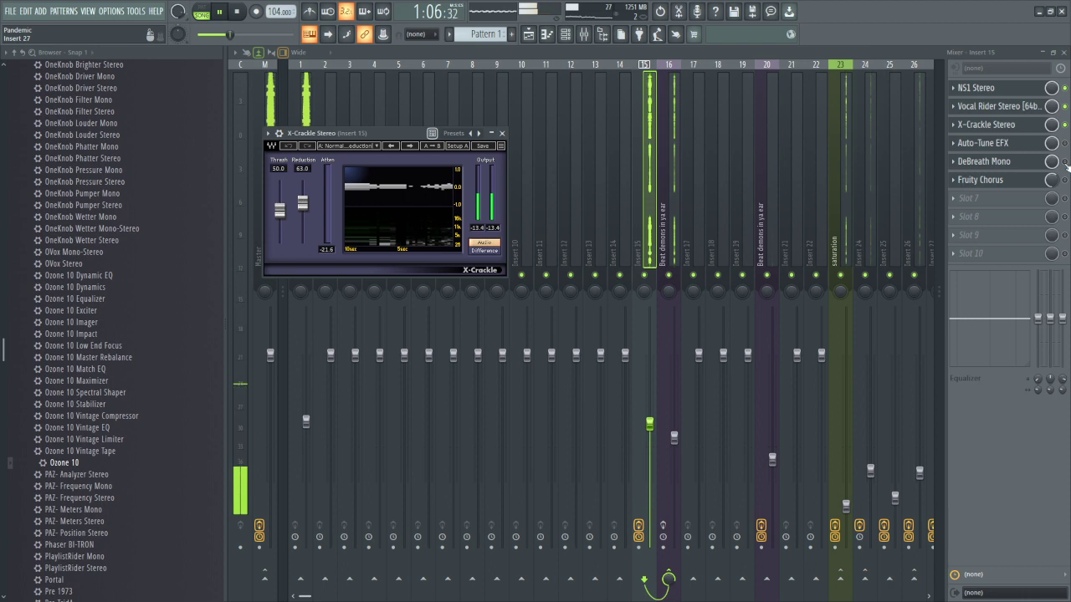
pyautogui.click(1025, 165)
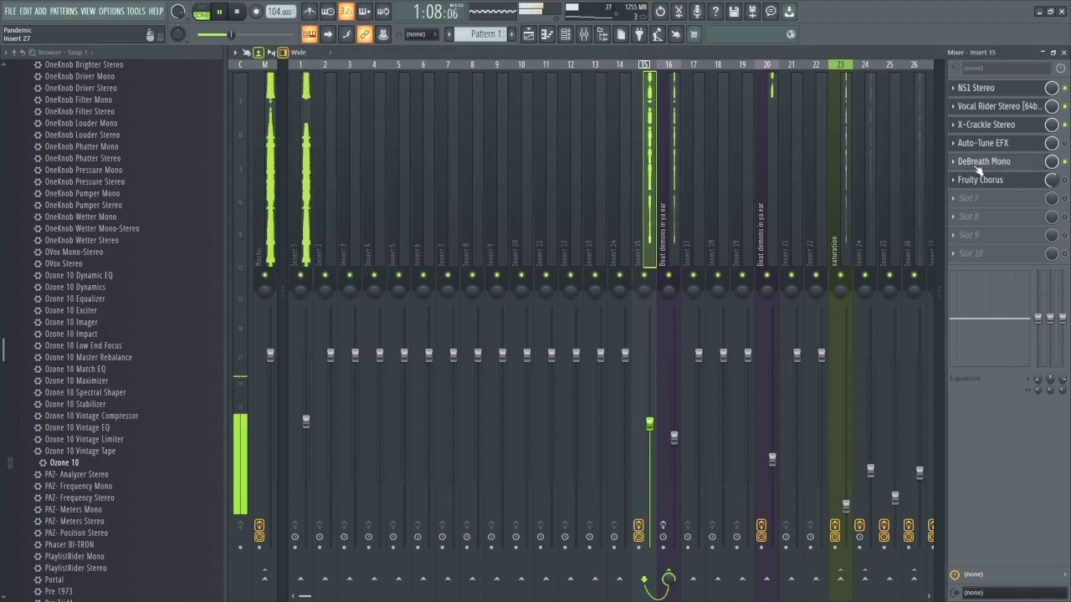
pyautogui.click(978, 167)
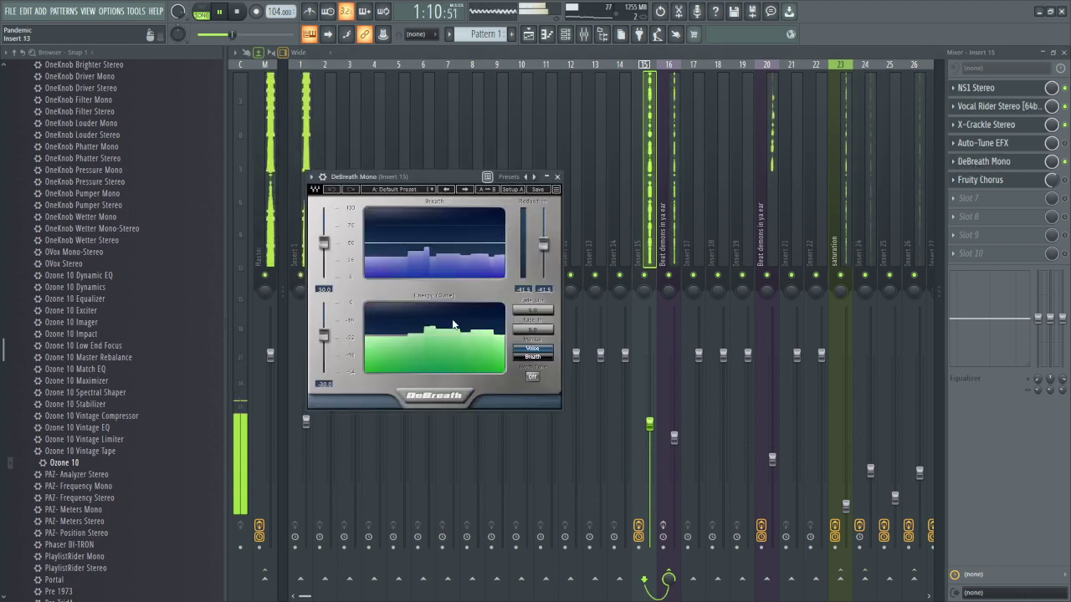
pyautogui.click(1050, 180)
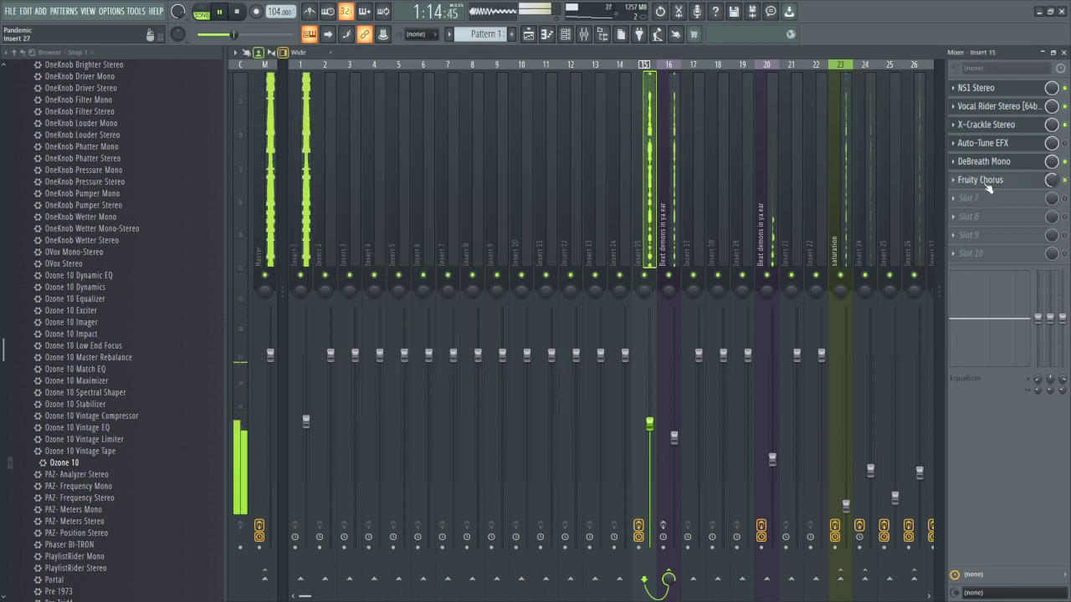
pyautogui.click(984, 181)
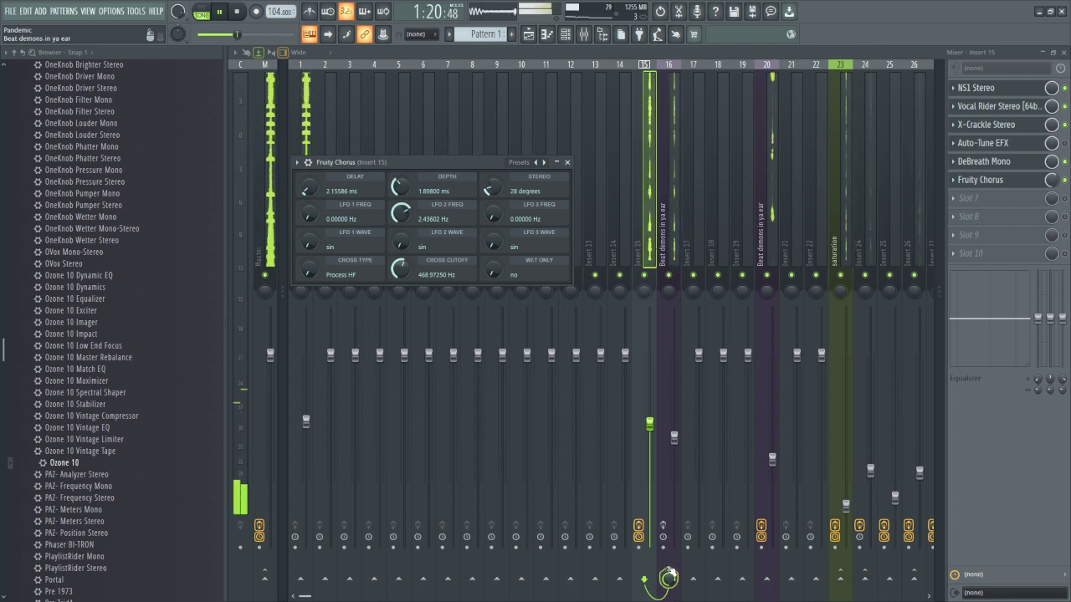
# - Check Insert 15's send to mixer track 16, then select track 16 and show its RVox Stereo settings
pyautogui.click(669, 571)
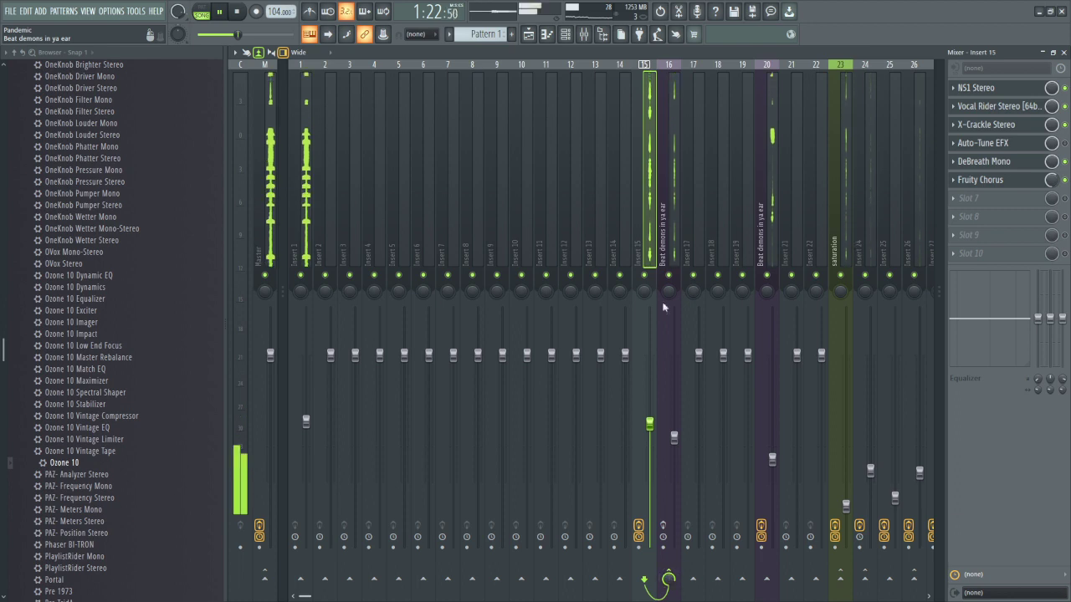
pyautogui.click(671, 212)
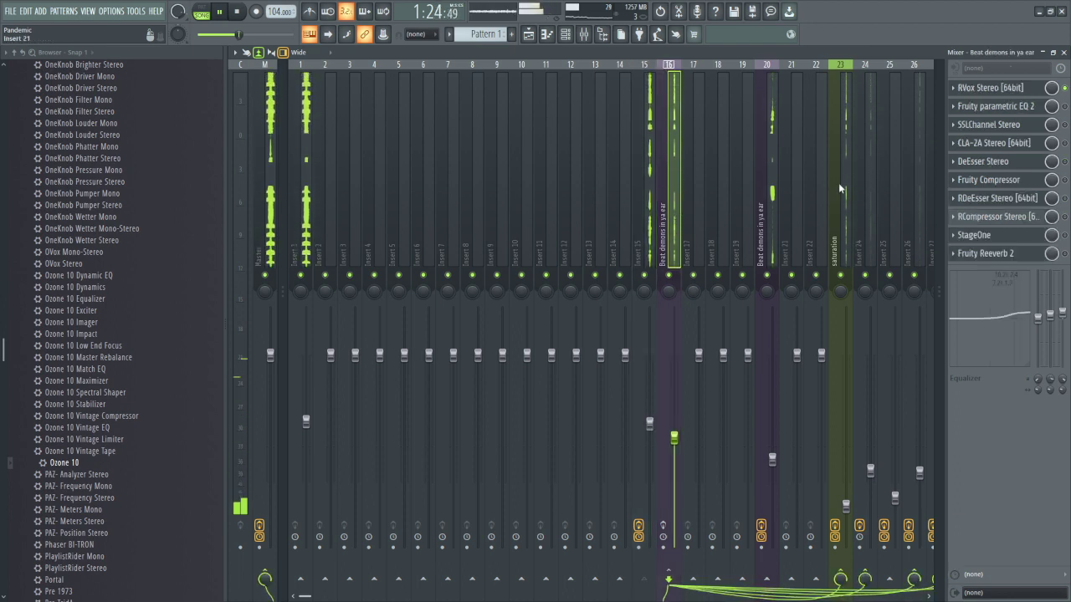
pyautogui.click(1009, 91)
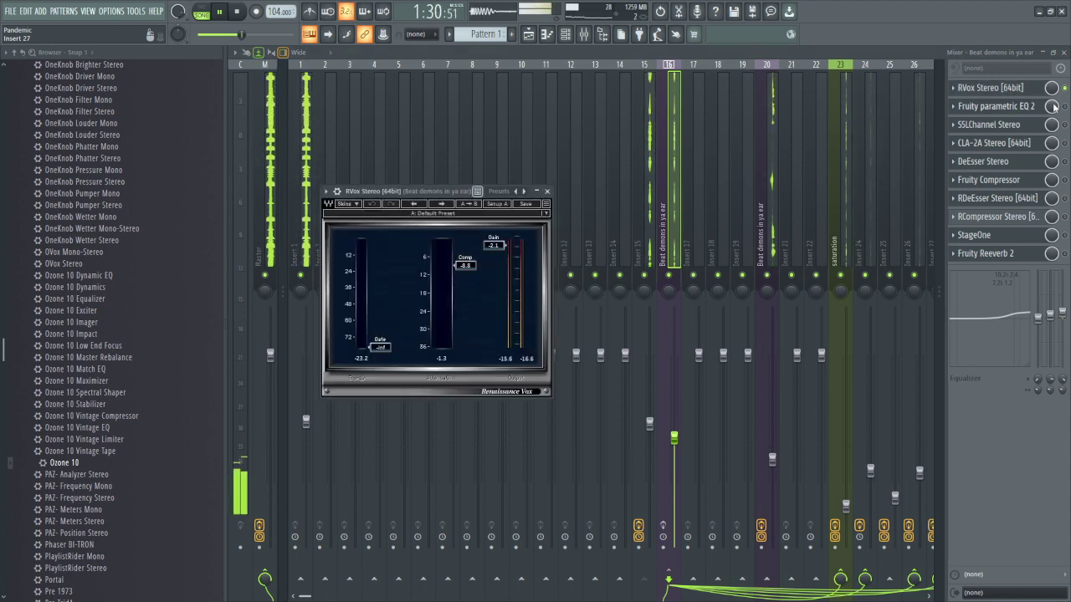
# - Re-enable Fruity parametric EQ 2 and SSLChannel Stereo on mixer track 16, showing each plugin's settings
pyautogui.click(1065, 106)
pyautogui.click(1033, 109)
pyautogui.click(1002, 109)
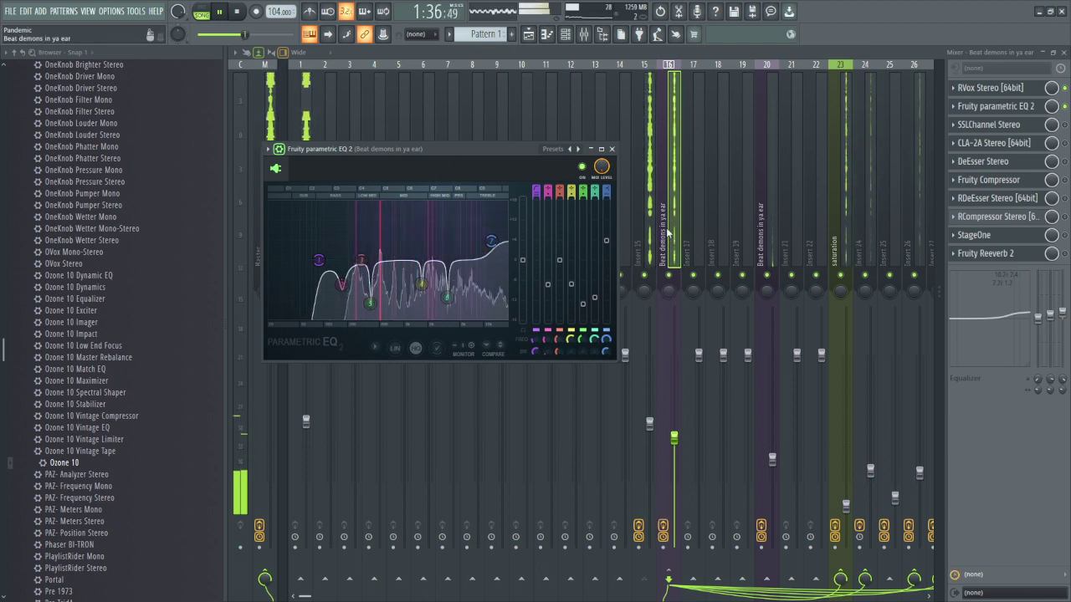
pyautogui.click(1063, 125)
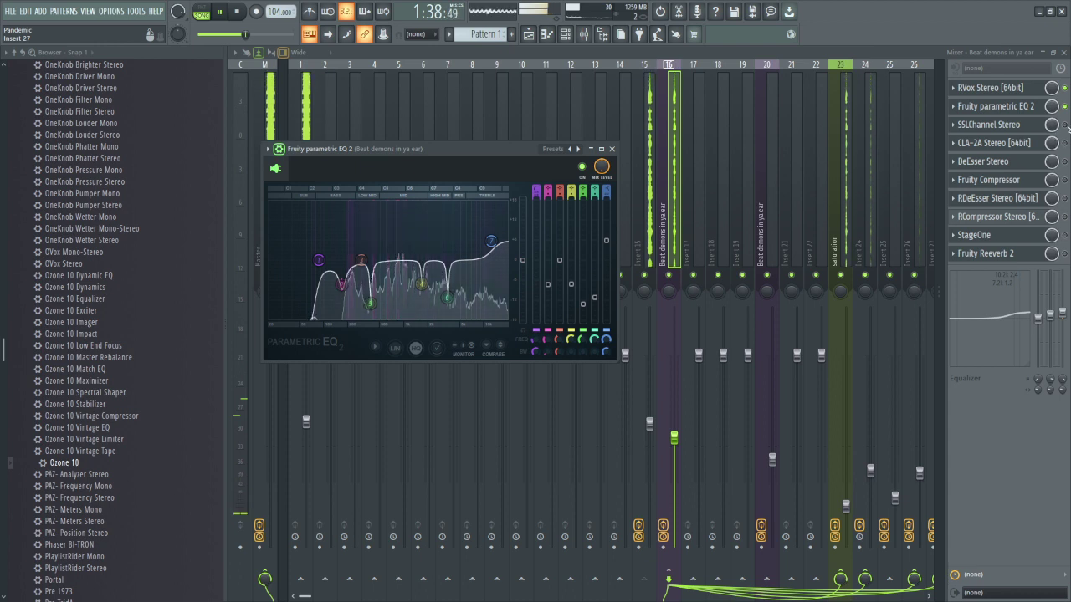
pyautogui.click(1009, 129)
pyautogui.click(1008, 128)
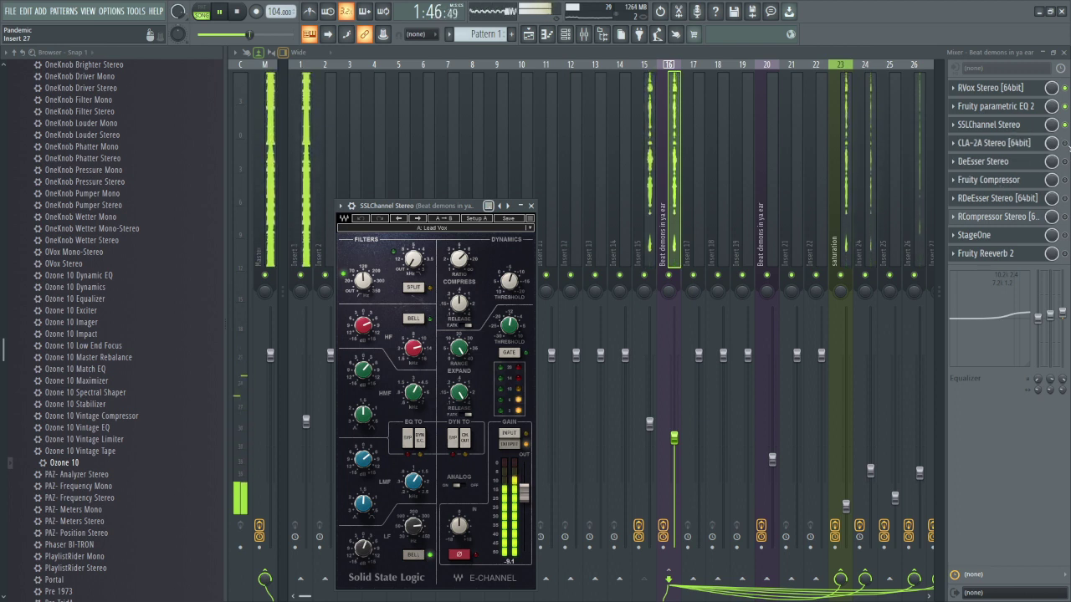
# - Re-enable CLA-2A Stereo and DeEsser Stereo on mixer track 16, showing each plugin's window in clear view
pyautogui.click(1065, 143)
pyautogui.click(1020, 144)
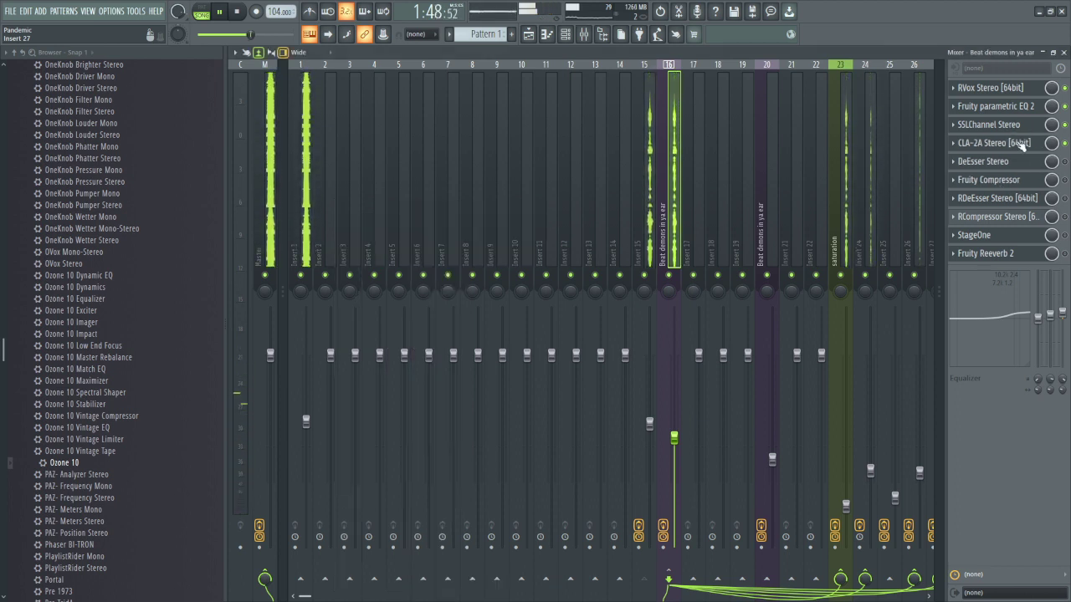
pyautogui.click(1014, 147)
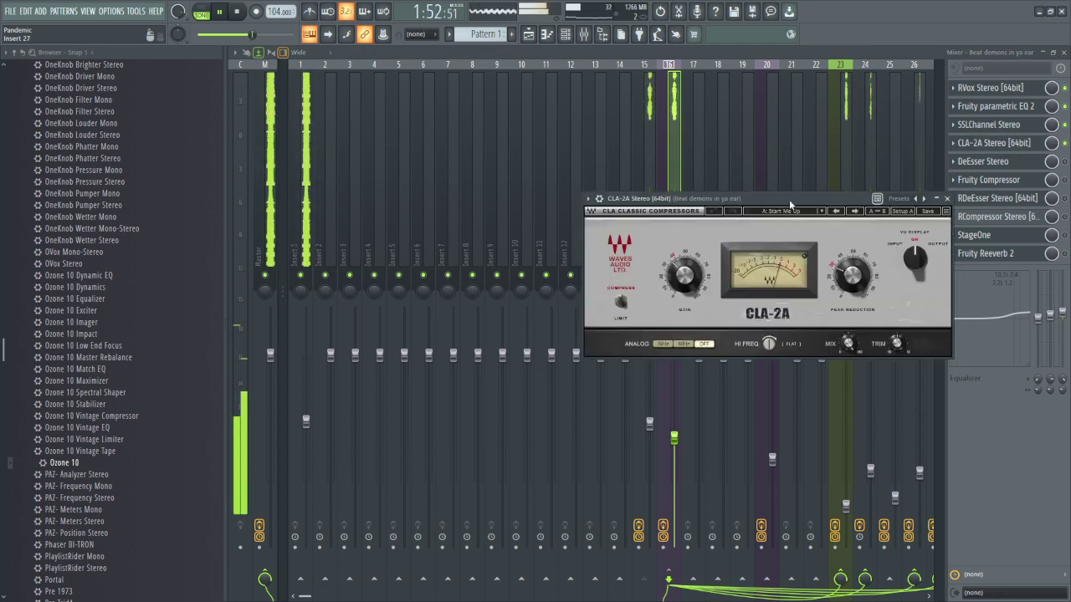
pyautogui.moveTo(789, 203); pyautogui.dragTo(657, 203)
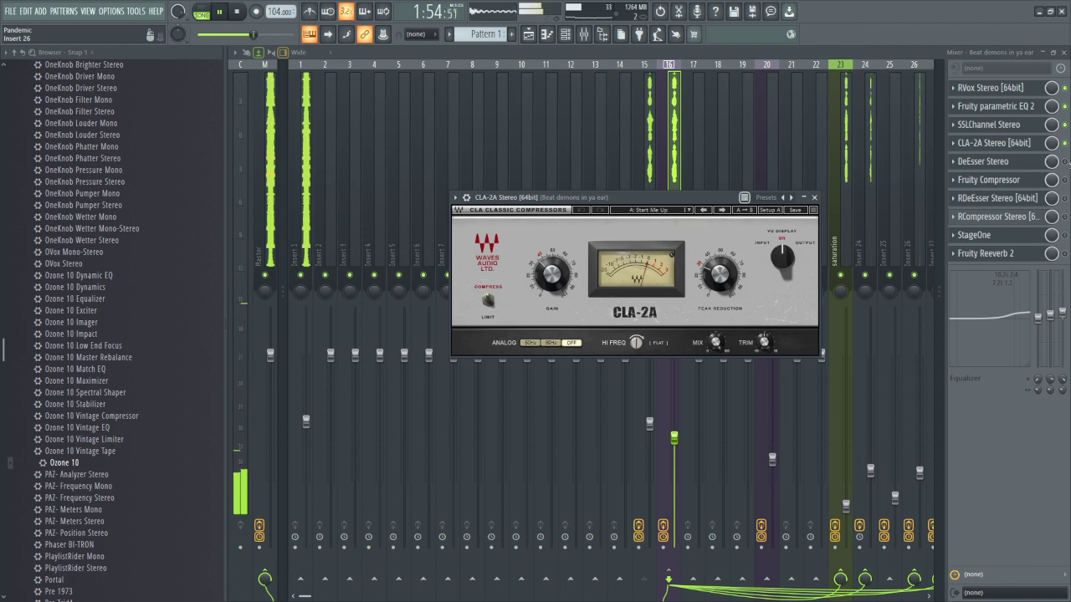
pyautogui.click(1063, 161)
pyautogui.click(1040, 165)
pyautogui.click(987, 162)
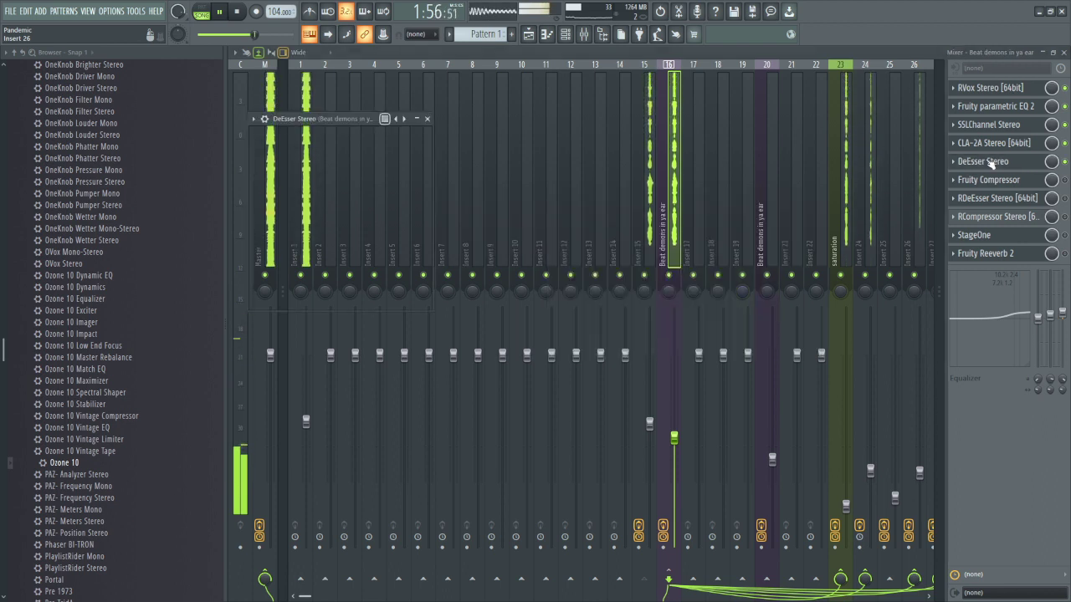
# - Re-enable Fruity Compressor and RDeEsser Stereo on mixer track 16, showing each plugin's settings
pyautogui.click(1064, 180)
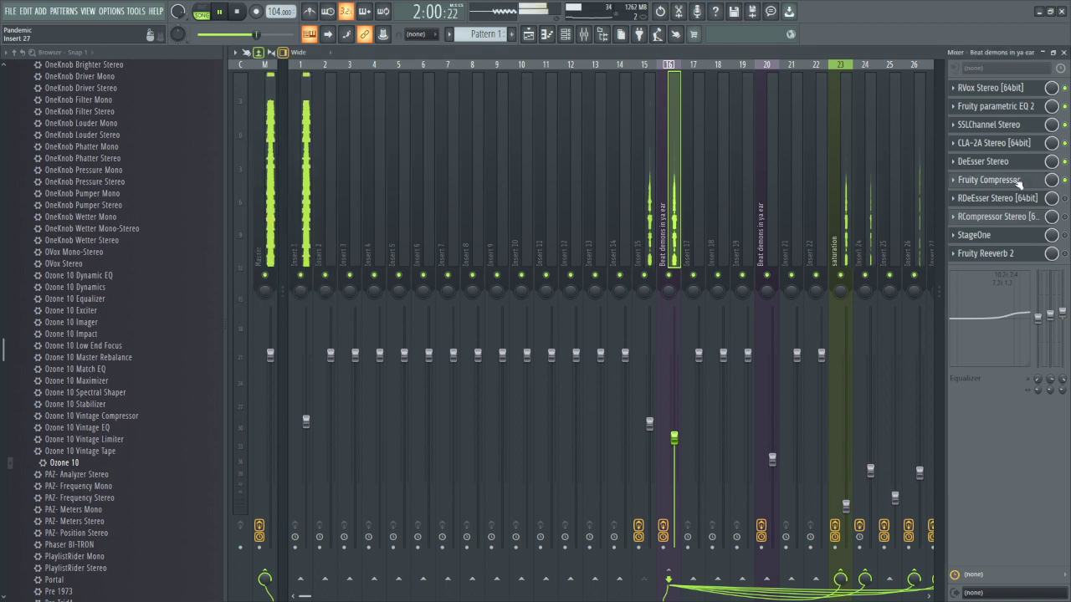
pyautogui.click(1019, 180)
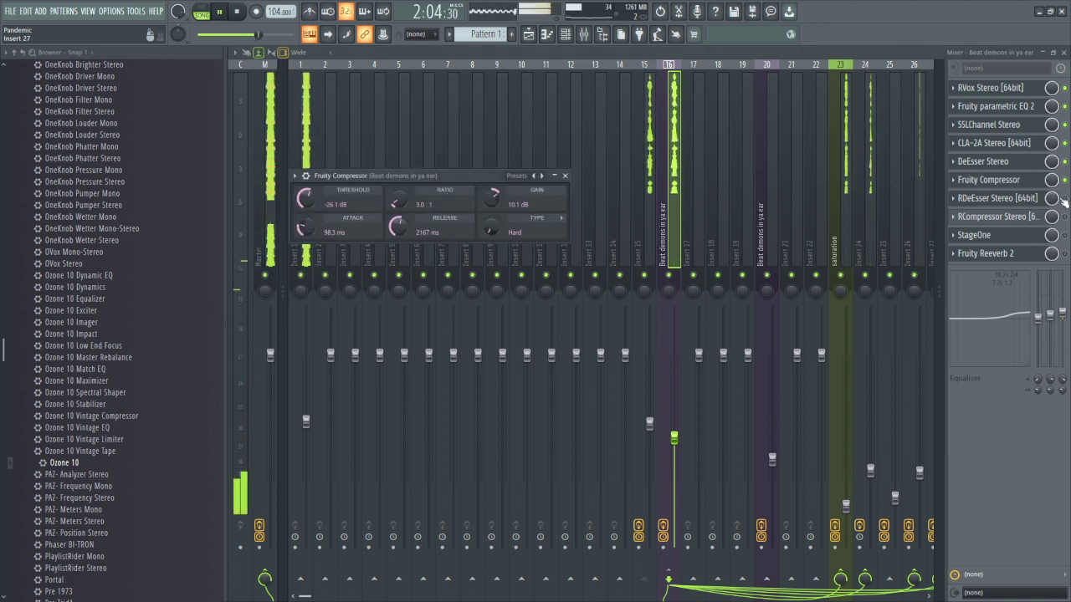
pyautogui.click(1004, 199)
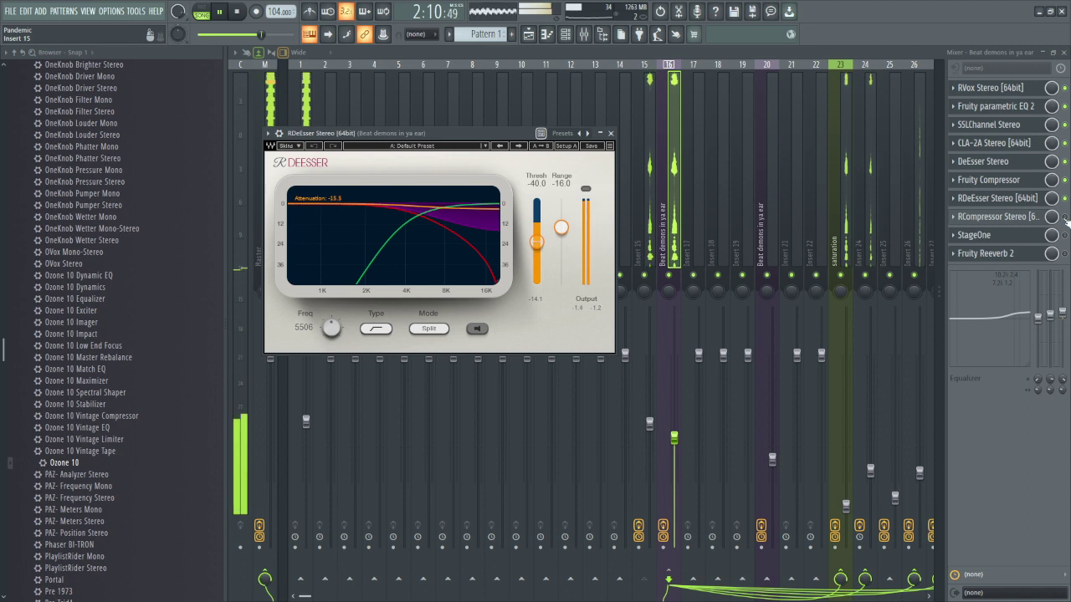
# - Re-enable RCompressor Stereo and Fruity Reeverb 2 on mixer track 16, opening RCompressor's window and leaving StageOne off
pyautogui.click(1030, 219)
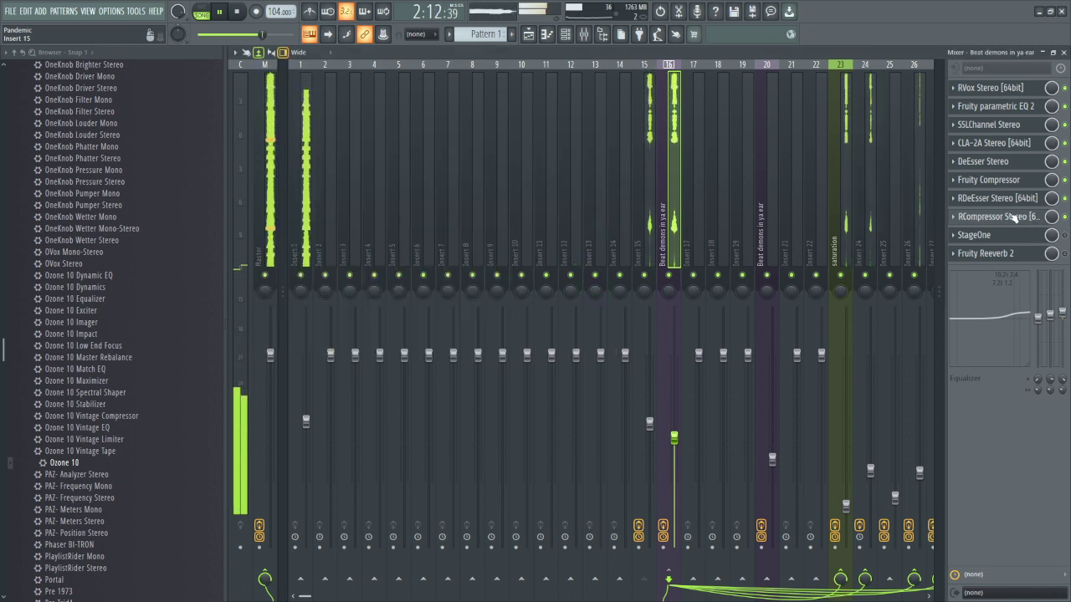
pyautogui.click(1014, 217)
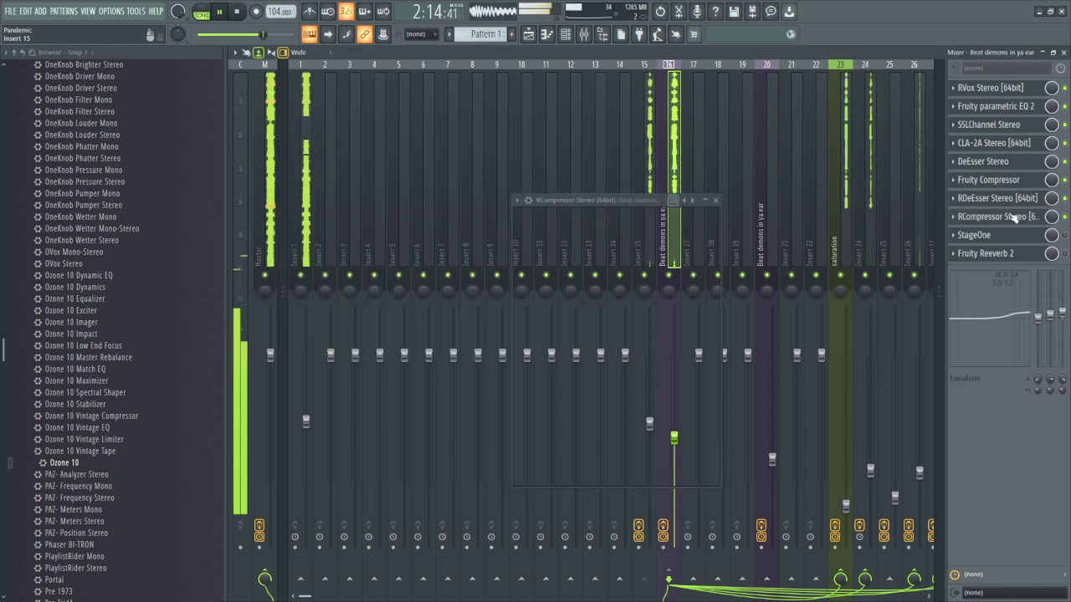
pyautogui.click(1064, 253)
pyautogui.press('Escape')
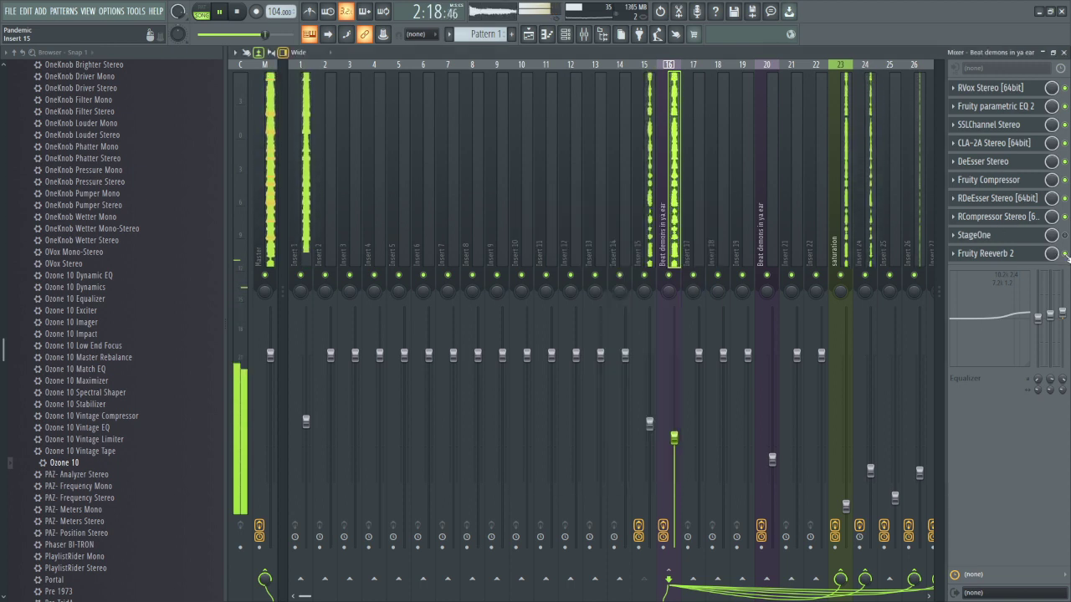
# - Open the Fruity Reeverb 2 window on mixer track 16 to examine its reverb settings
pyautogui.click(975, 258)
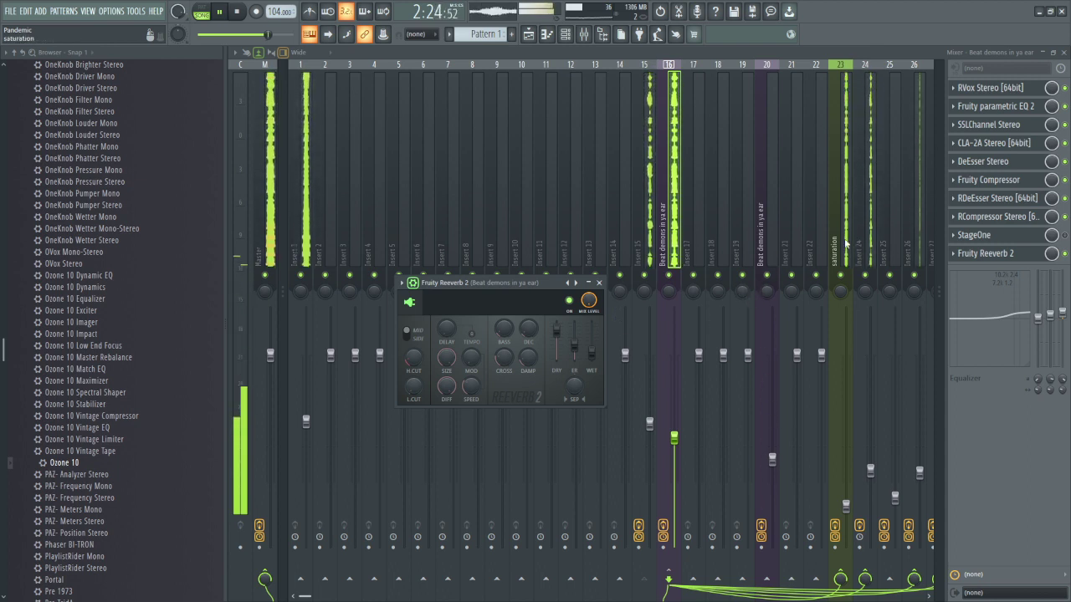
# - Show Little Radiator's settings on the saturation mixer track and raise that track's volume to 29%
pyautogui.click(840, 184)
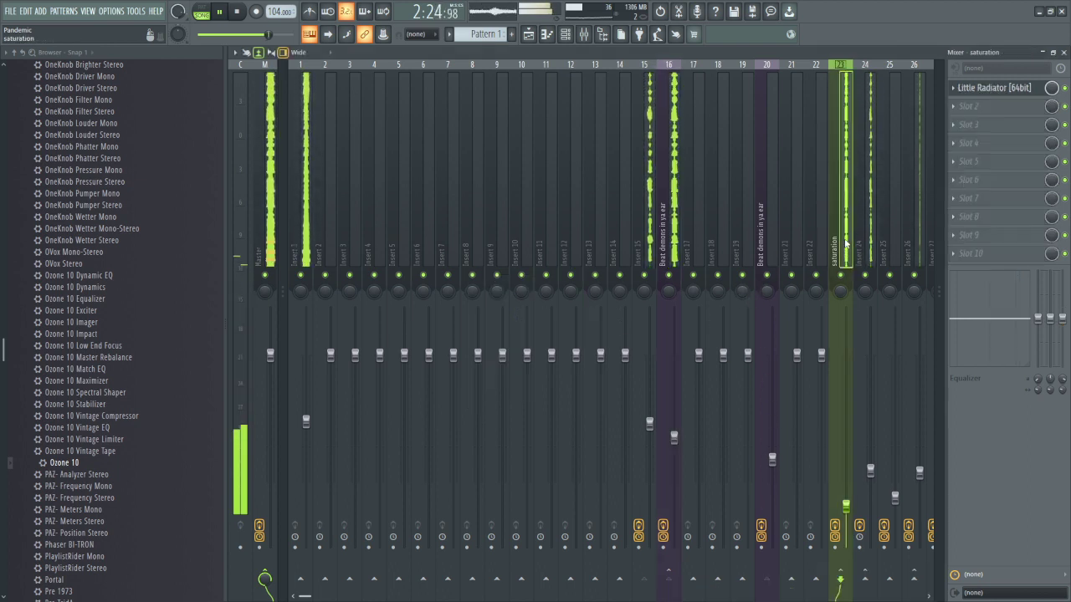
pyautogui.click(998, 92)
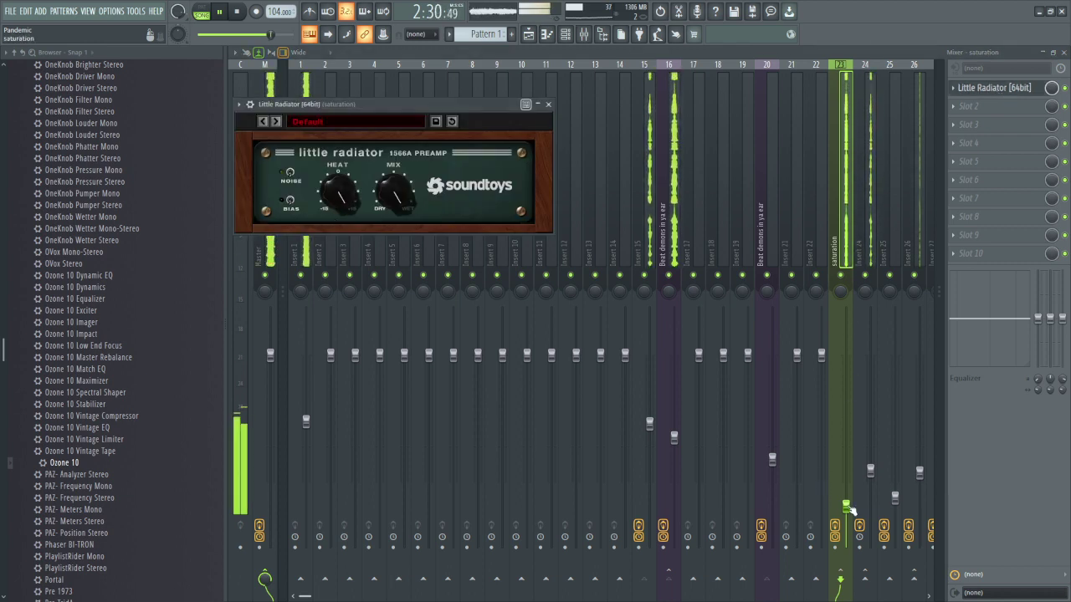
pyautogui.moveTo(845, 505)
pyautogui.mouseDown()
pyautogui.moveTo(845, 381)
pyautogui.moveTo(846, 491)
pyautogui.mouseUp()
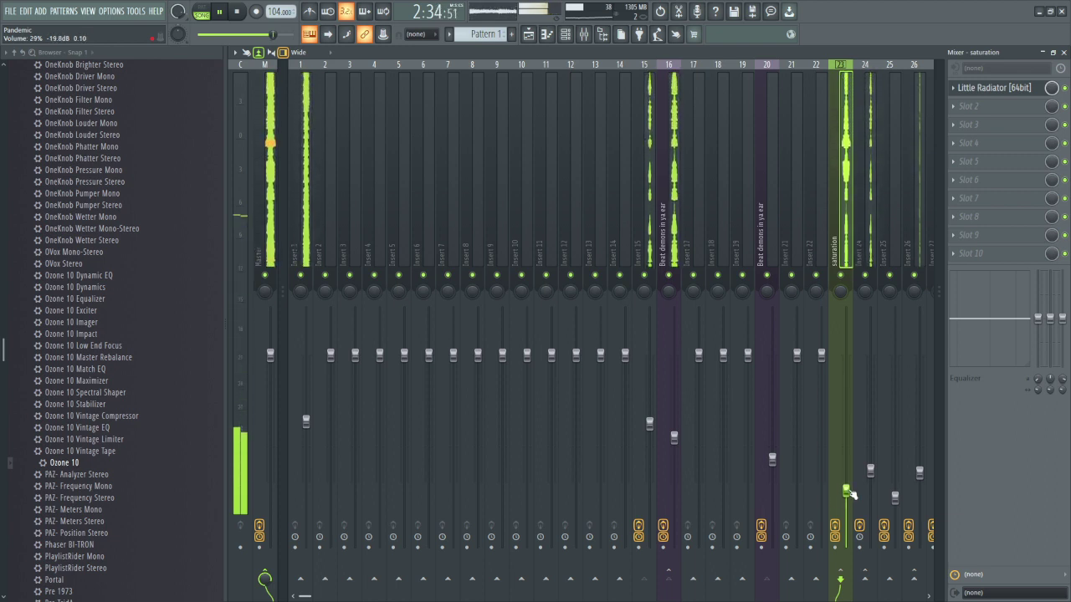
# - Open S1 Imager Stereo on Insert 24 to examine its stereo width settings
pyautogui.click(873, 165)
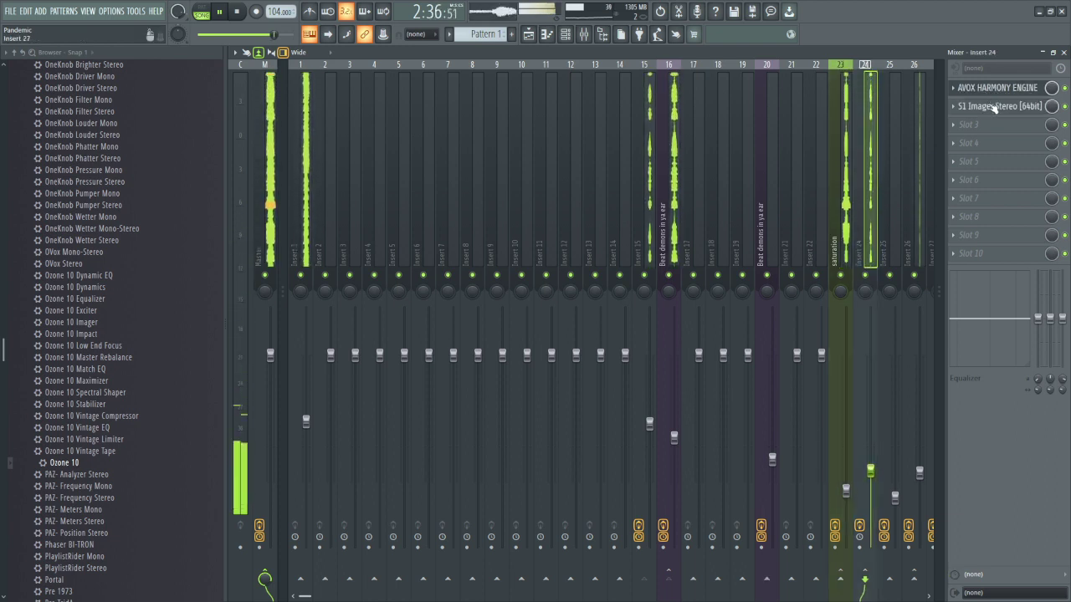
pyautogui.click(992, 106)
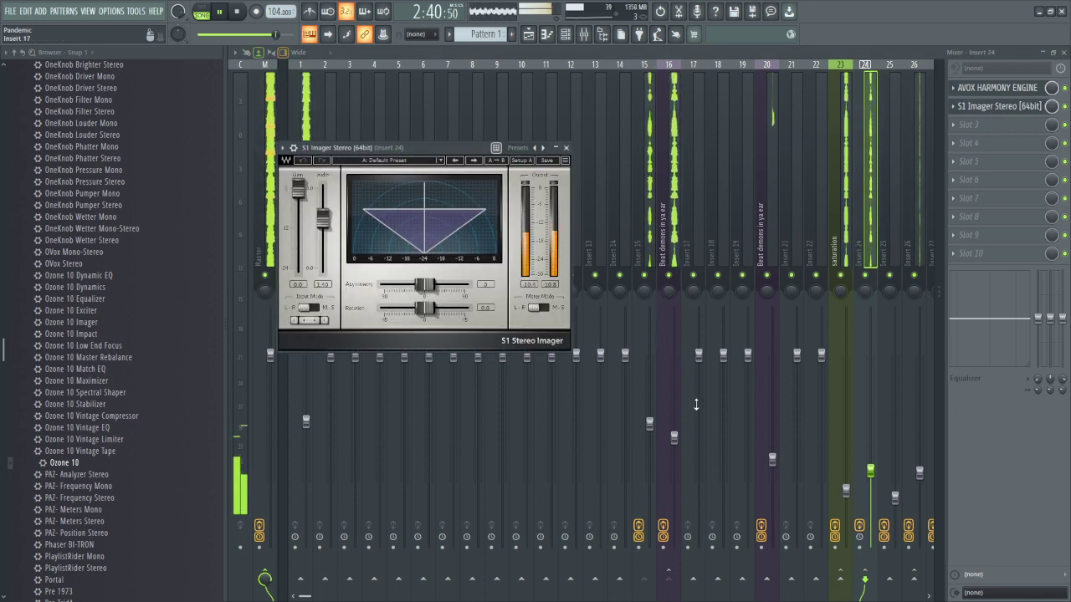
# - Examine the settings of H-Delay Stereo, MetaFlanger Stereo and Fruity Limiter on Insert 26, one plugin at a time
pyautogui.click(915, 228)
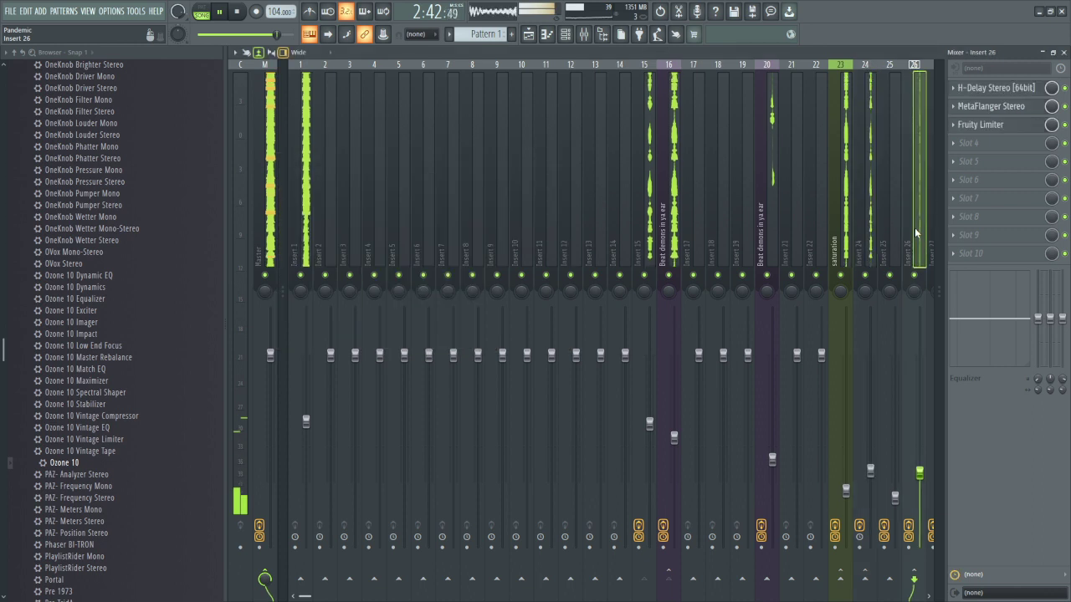
pyautogui.click(982, 91)
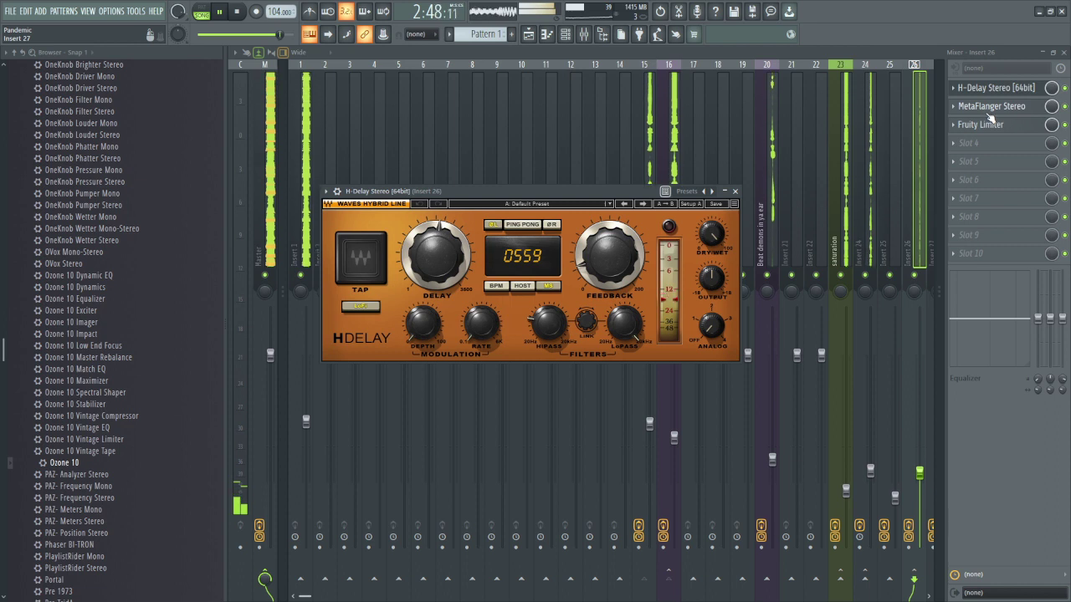
pyautogui.click(990, 115)
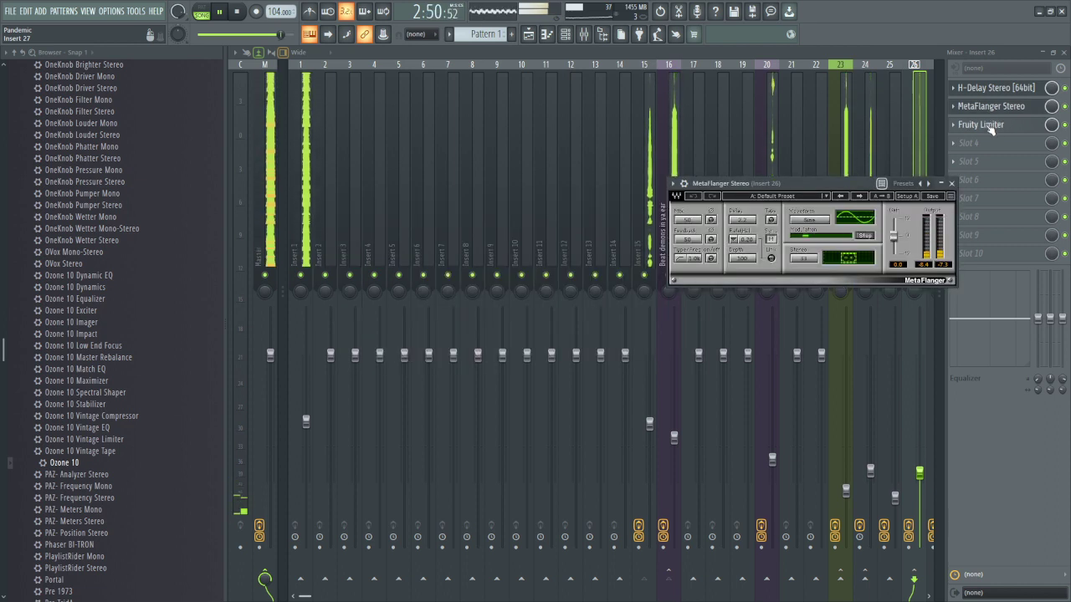
pyautogui.click(987, 124)
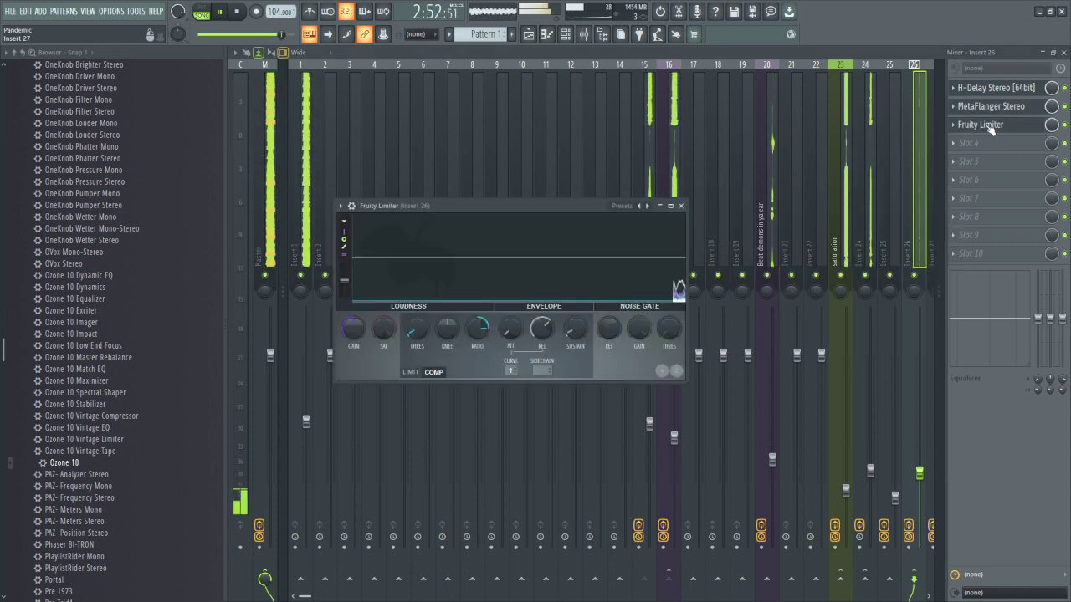
# - Show the Playlist with the full length of the Midlife arrangement in view and the tracks enlarged vertically
pyautogui.click(528, 33)
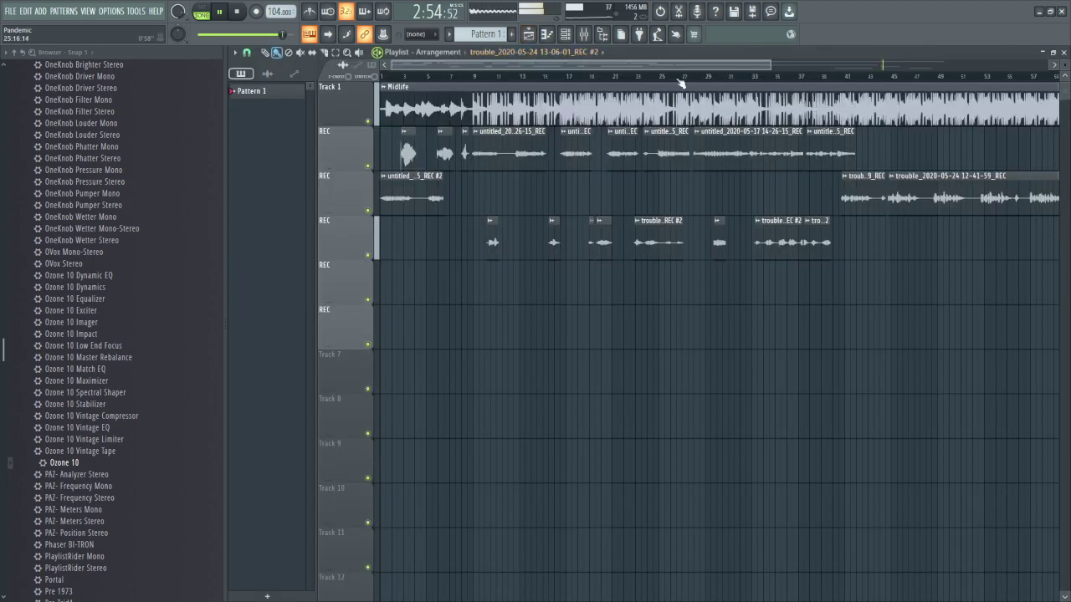
pyautogui.moveTo(770, 67); pyautogui.dragTo(1065, 66)
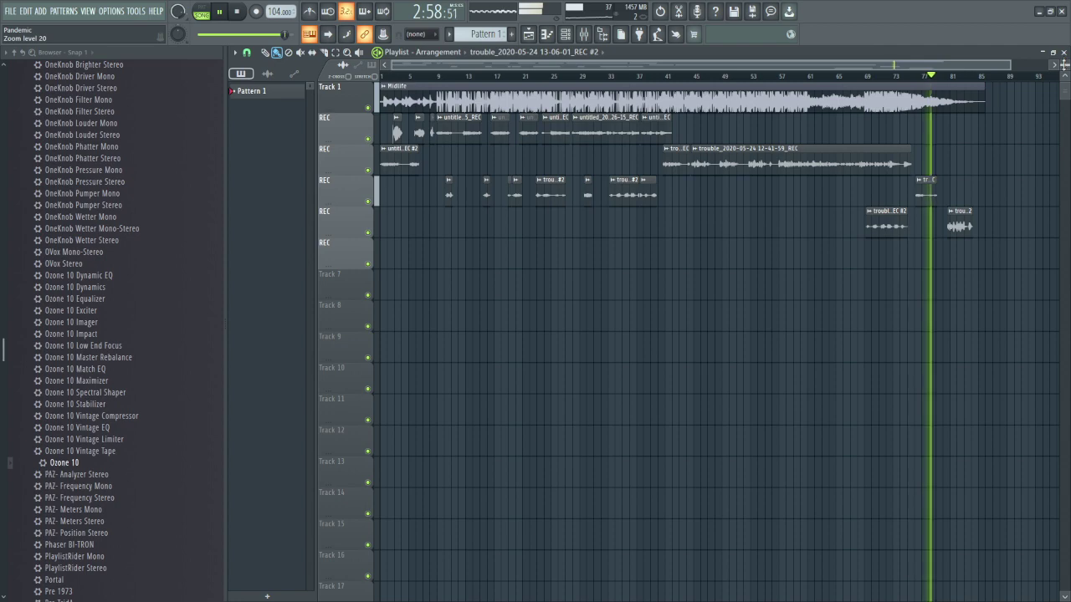
pyautogui.scroll(4, 1064, 65)
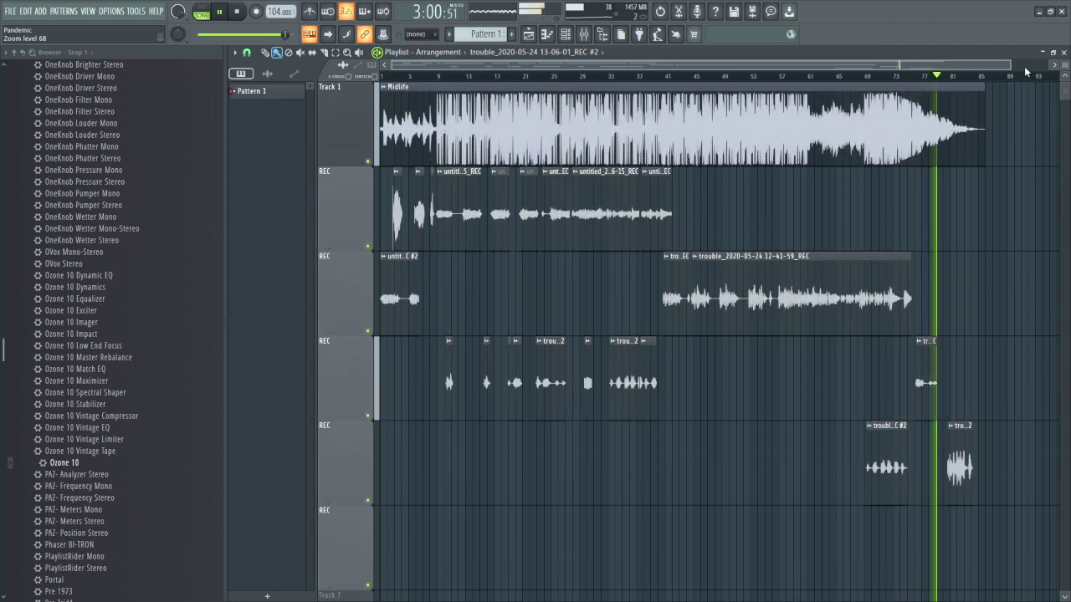
pyautogui.moveTo(1010, 65); pyautogui.dragTo(935, 65)
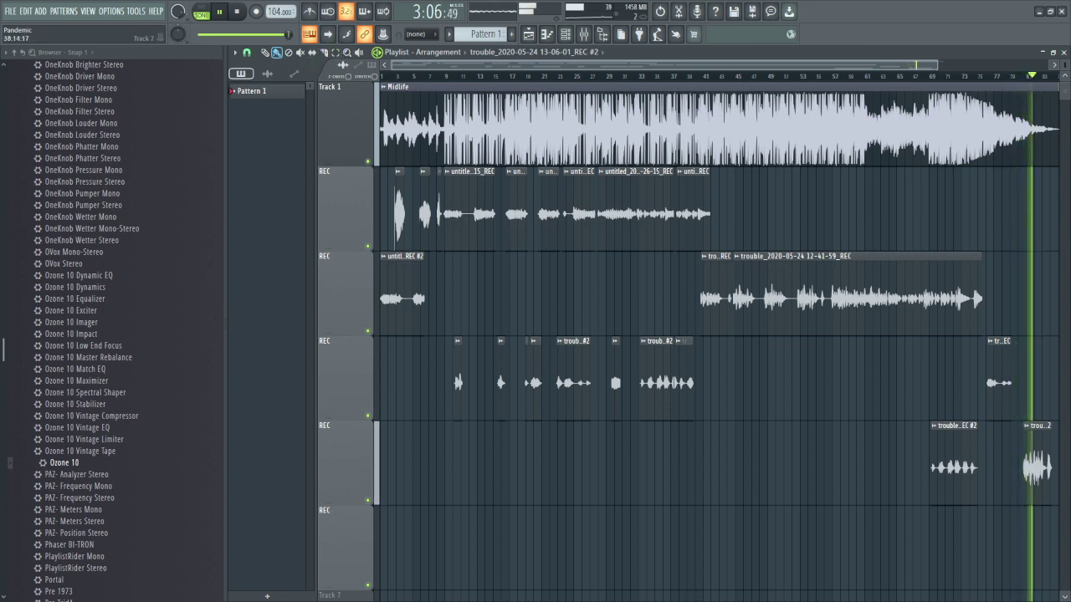
# - Switch to Streamlabs Desktop, bringing its recording window to the front
pyautogui.press('super')
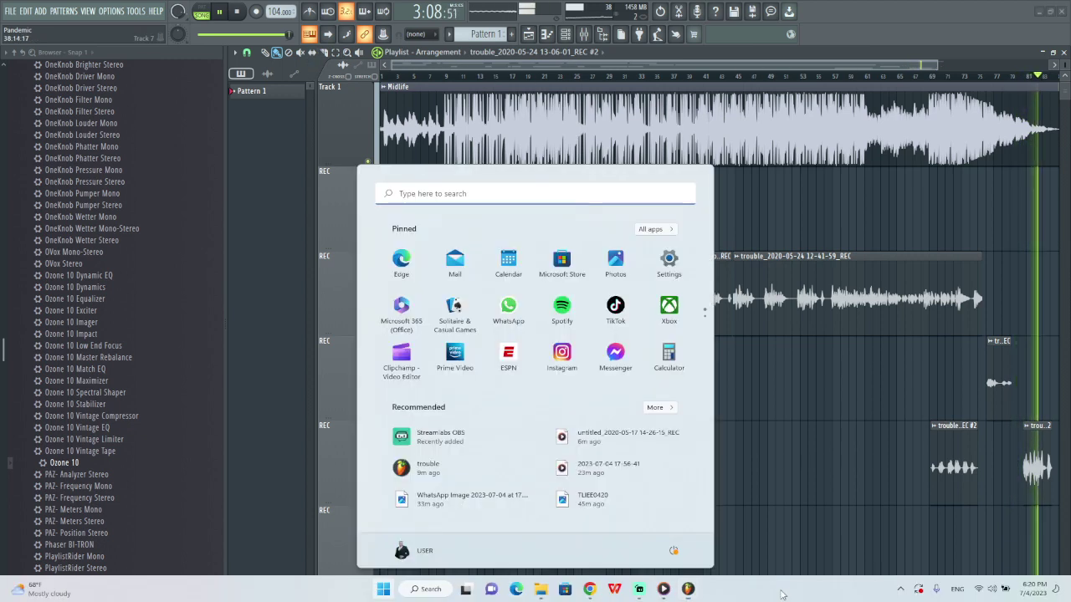
pyautogui.click(638, 590)
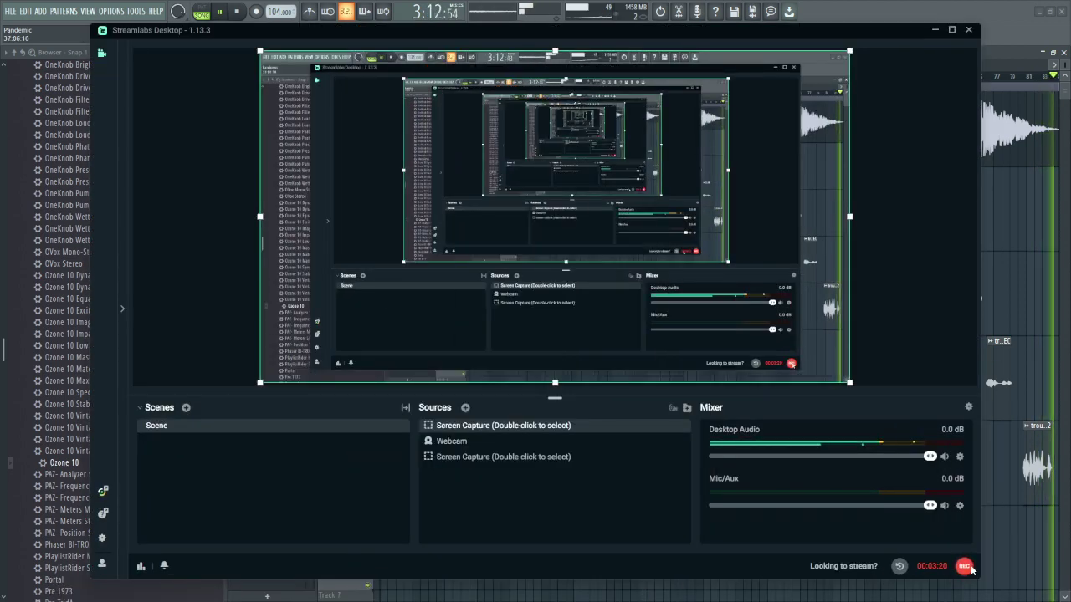